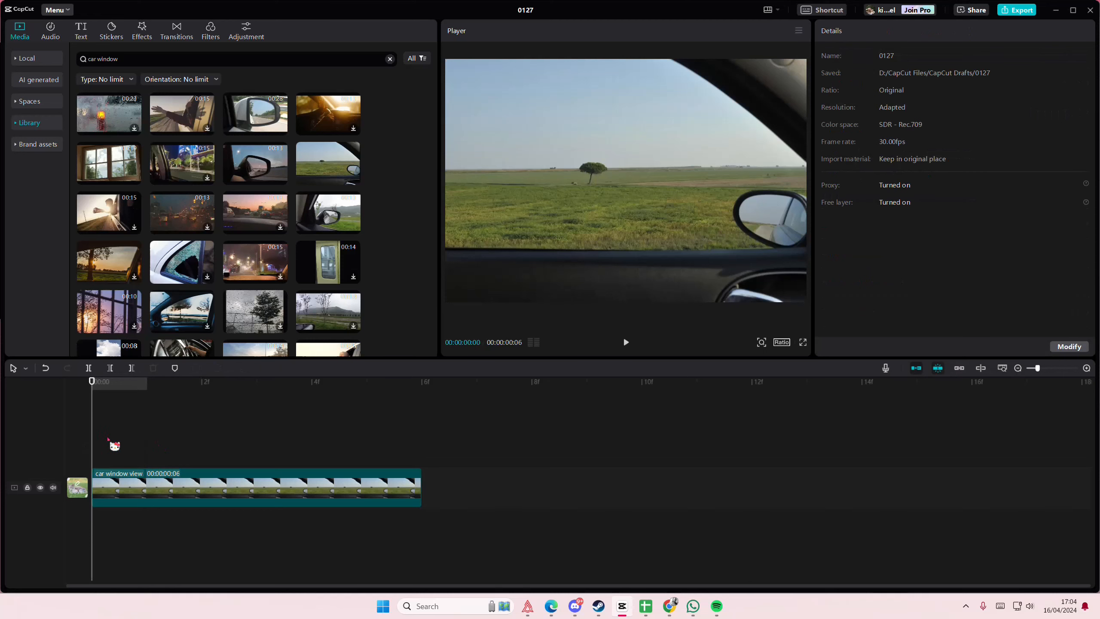
Duplicate the car window view clip onto a new track directly above the original.
click(110, 480)
key(ctrl+c)
key(ctrl+v)
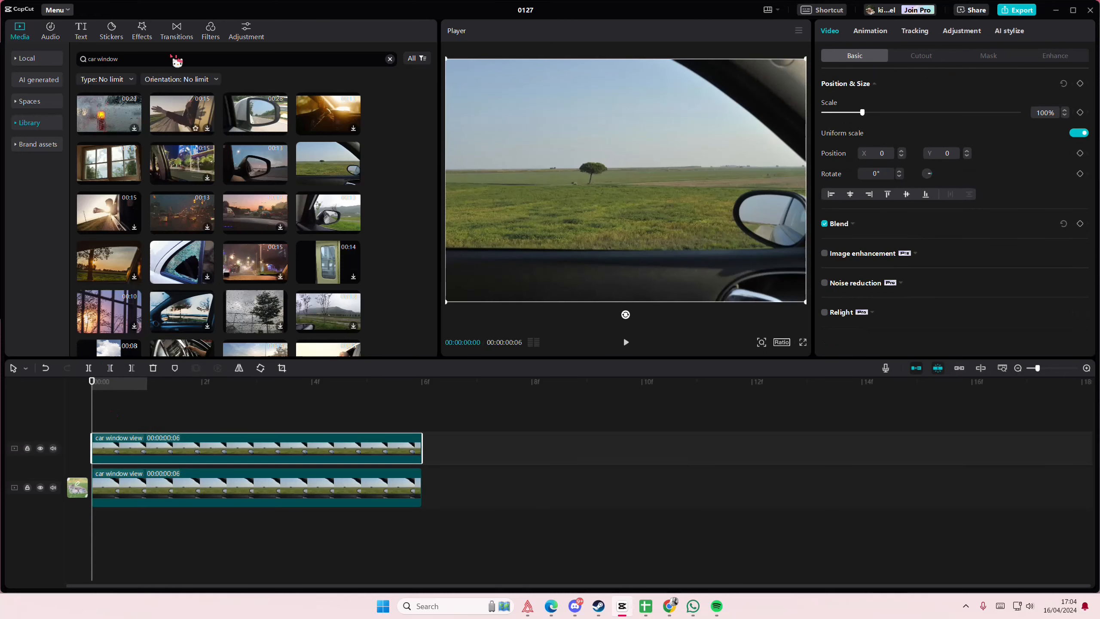
Apply the Blur effect to the upper clip and set its blur strength to 78.
click(147, 35)
drag(214, 134, 202, 451)
drag(953, 110, 994, 127)
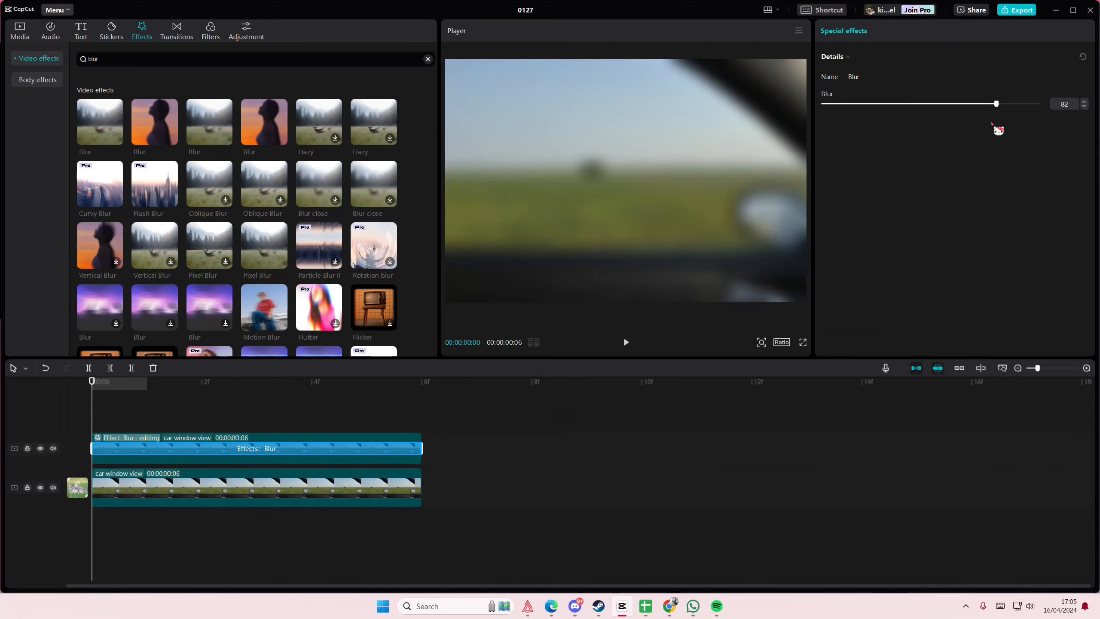
Preview the Rain, Fog, Firefly and Rainy Season I effects in the Nature category of video effects.
click(38, 63)
click(32, 281)
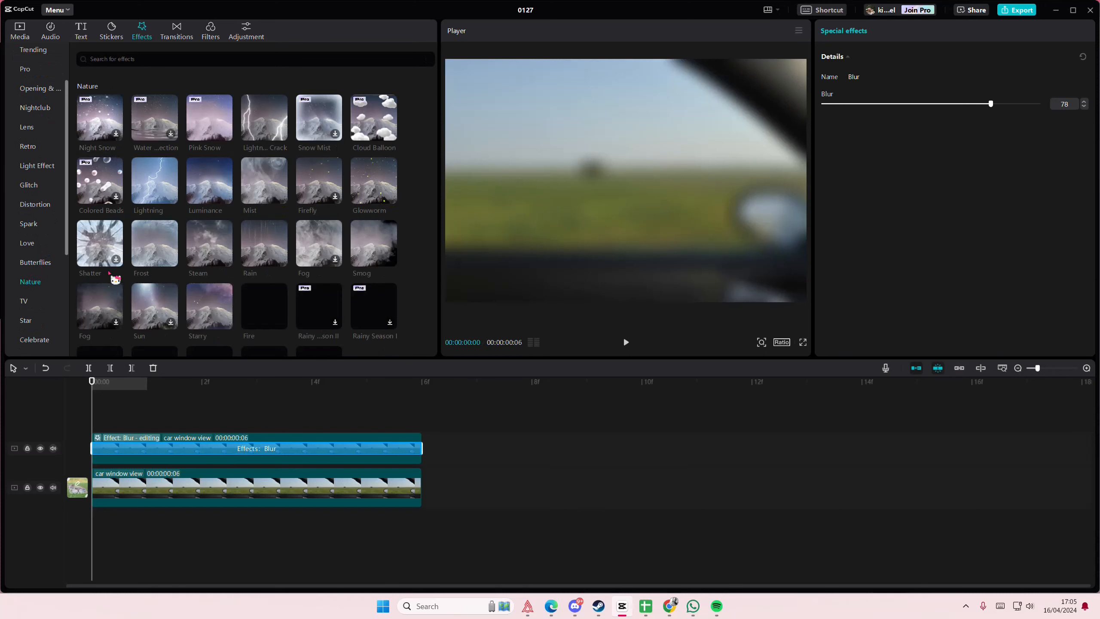
click(264, 238)
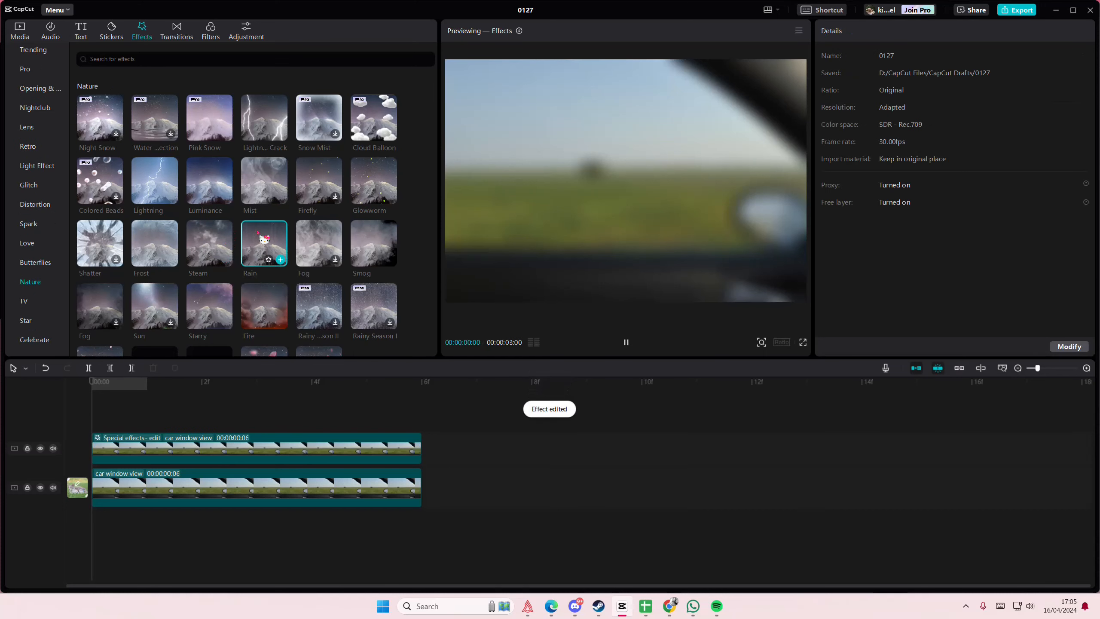
click(326, 240)
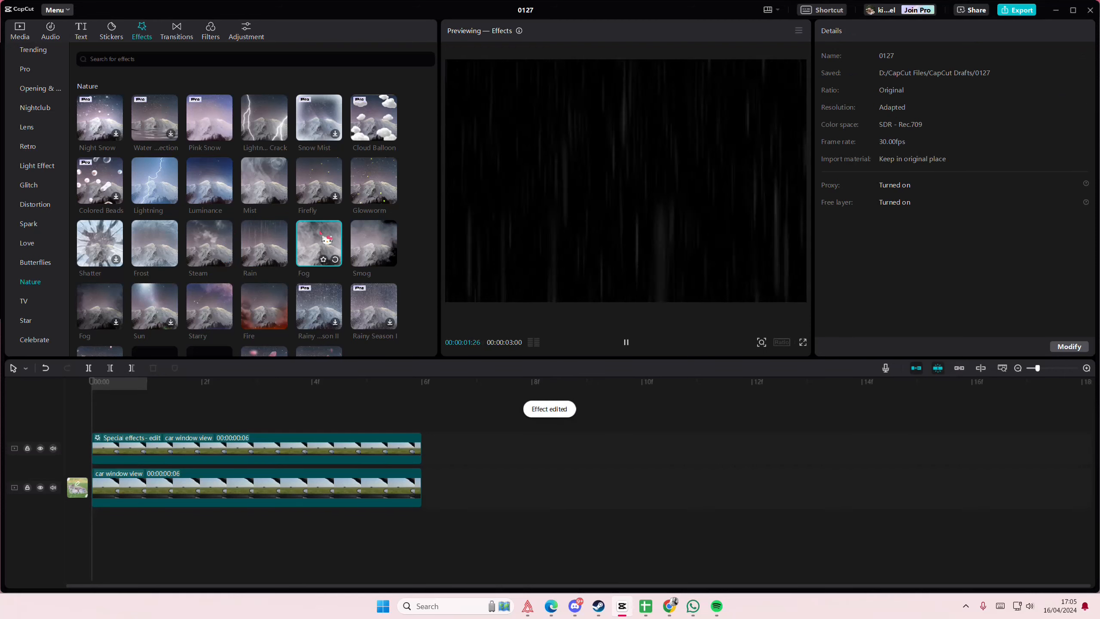
click(332, 182)
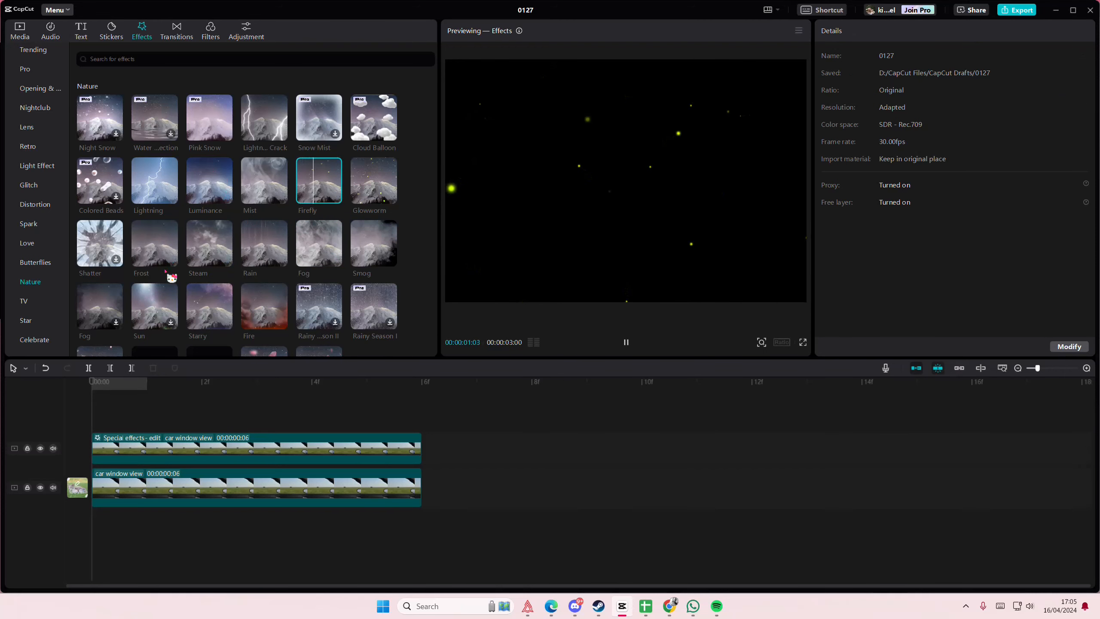
scroll(156, 275, down, 1)
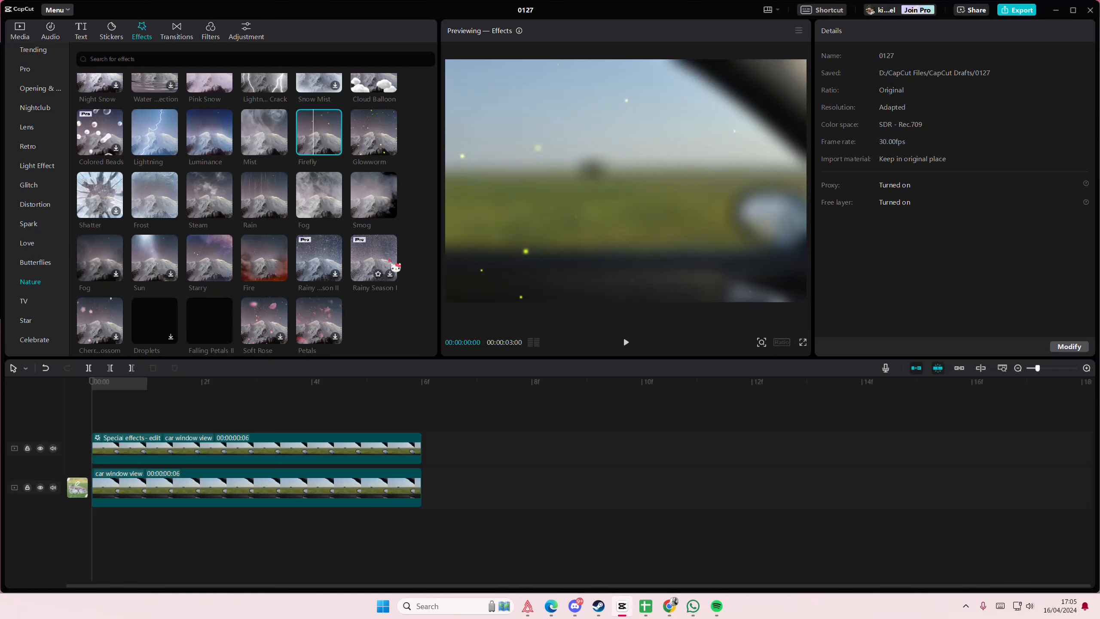
click(383, 261)
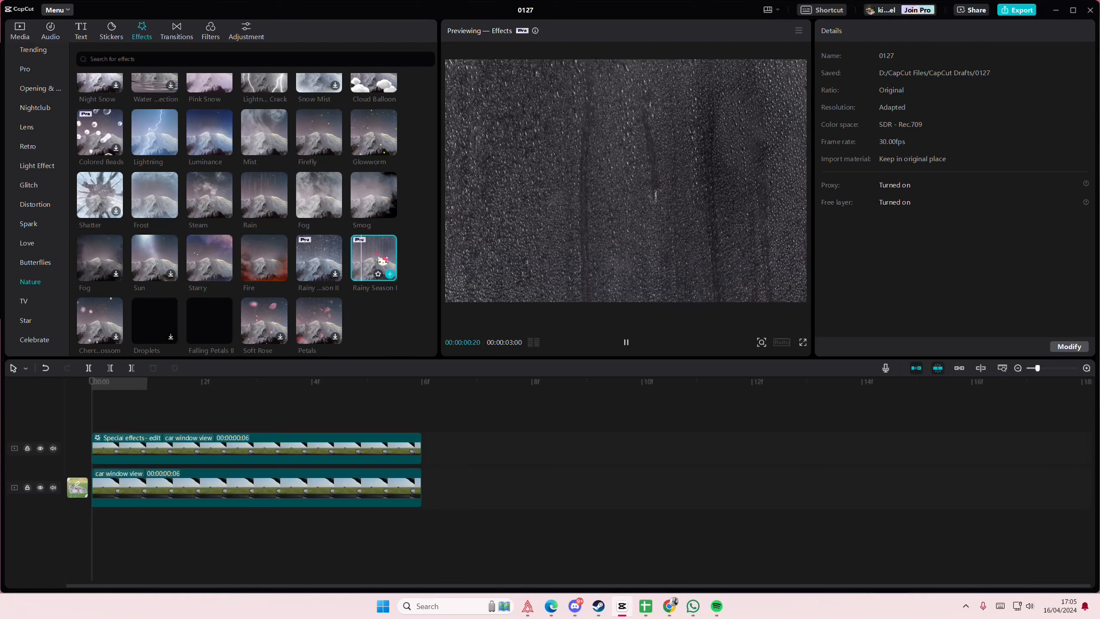
Try the Rainy Season I effect on its own track trimmed to the clips' end, and delete it again.
drag(383, 261, 80, 409)
click(363, 394)
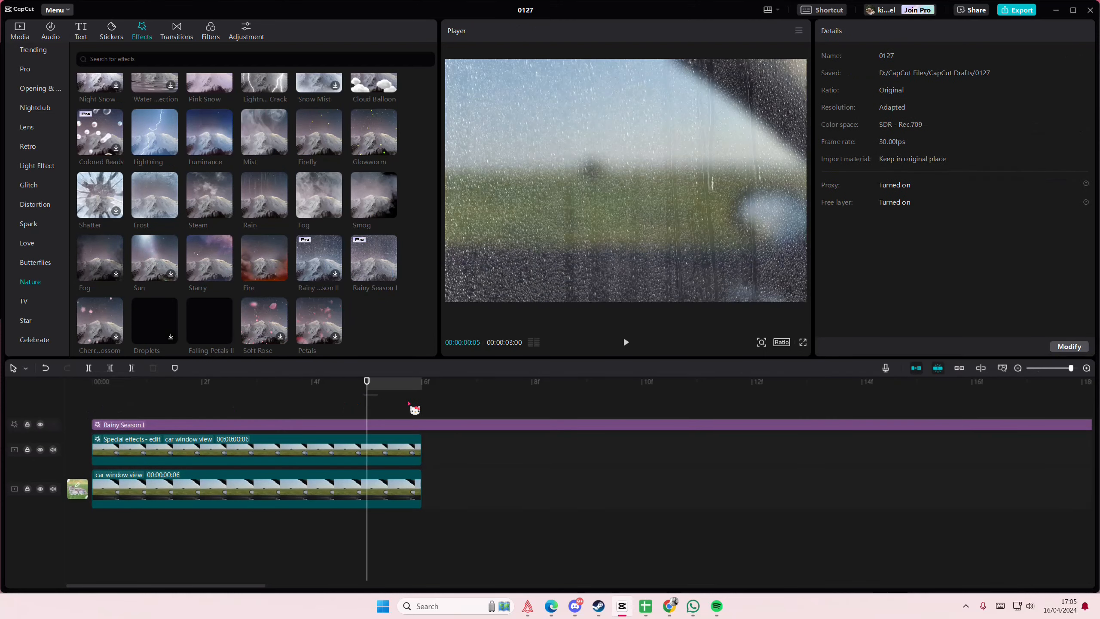
click(425, 407)
click(423, 424)
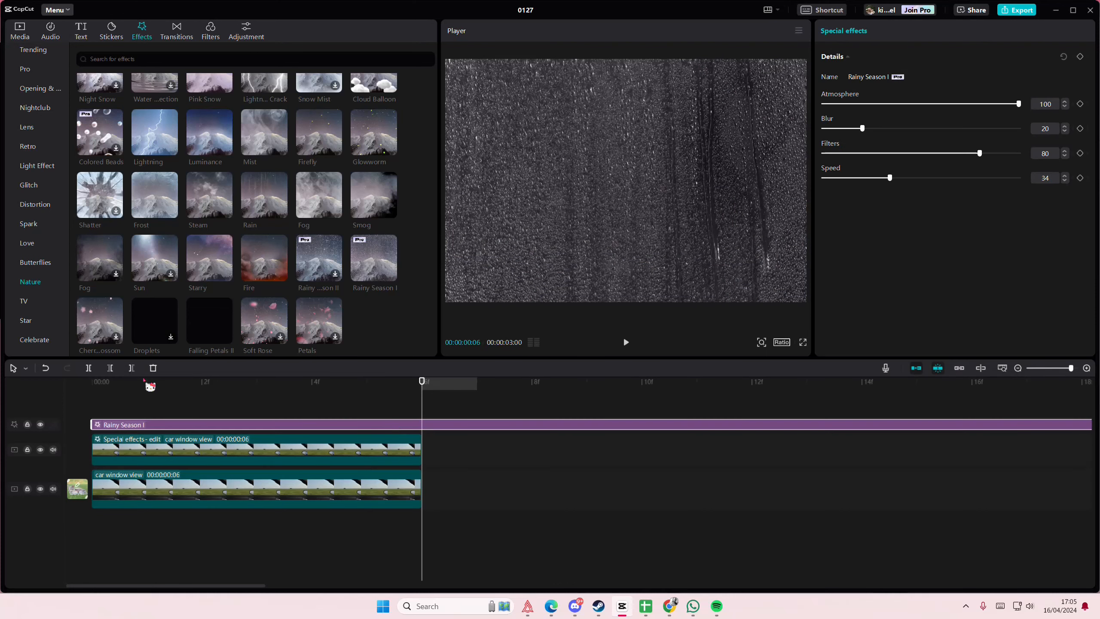
click(130, 370)
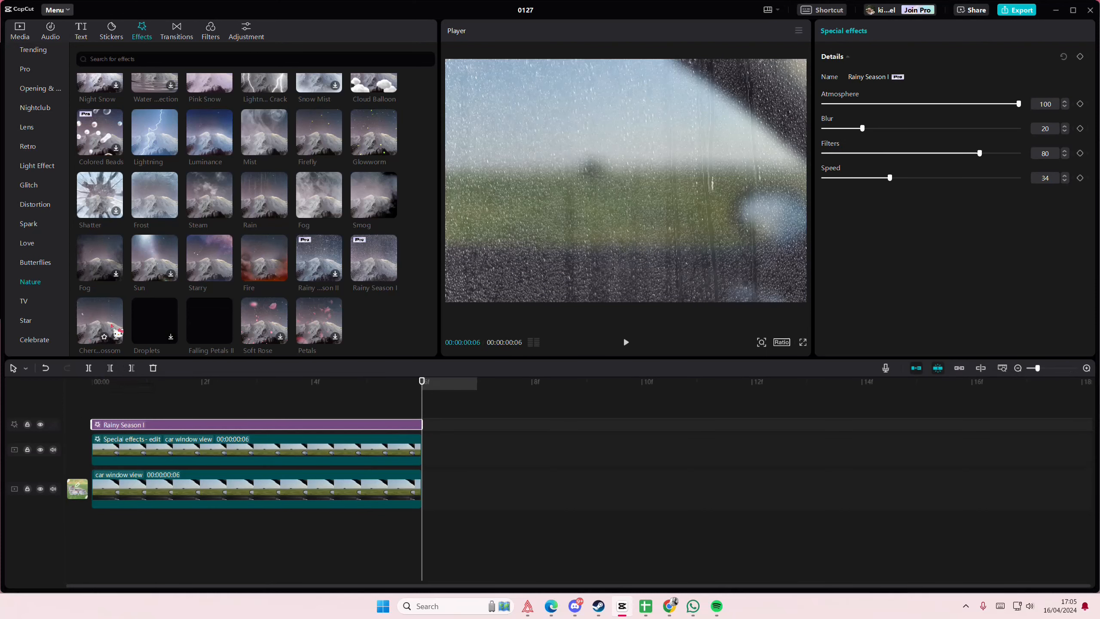
key(Delete)
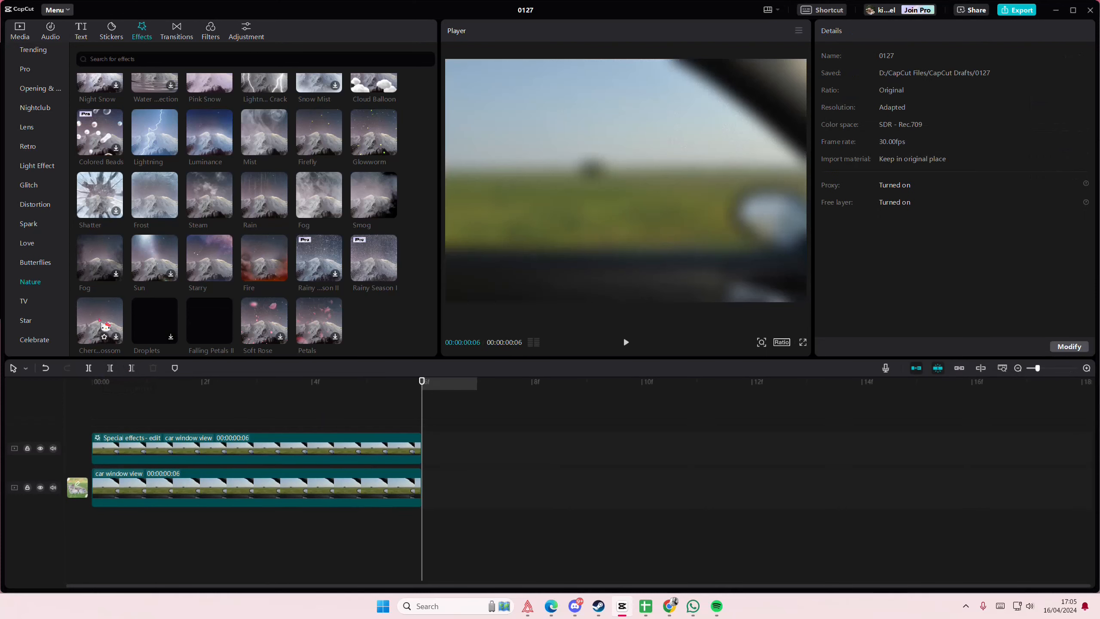
Apply the Rainy Season I effect to the blurred upper clip and select that clip at the start of the timeline.
click(109, 273)
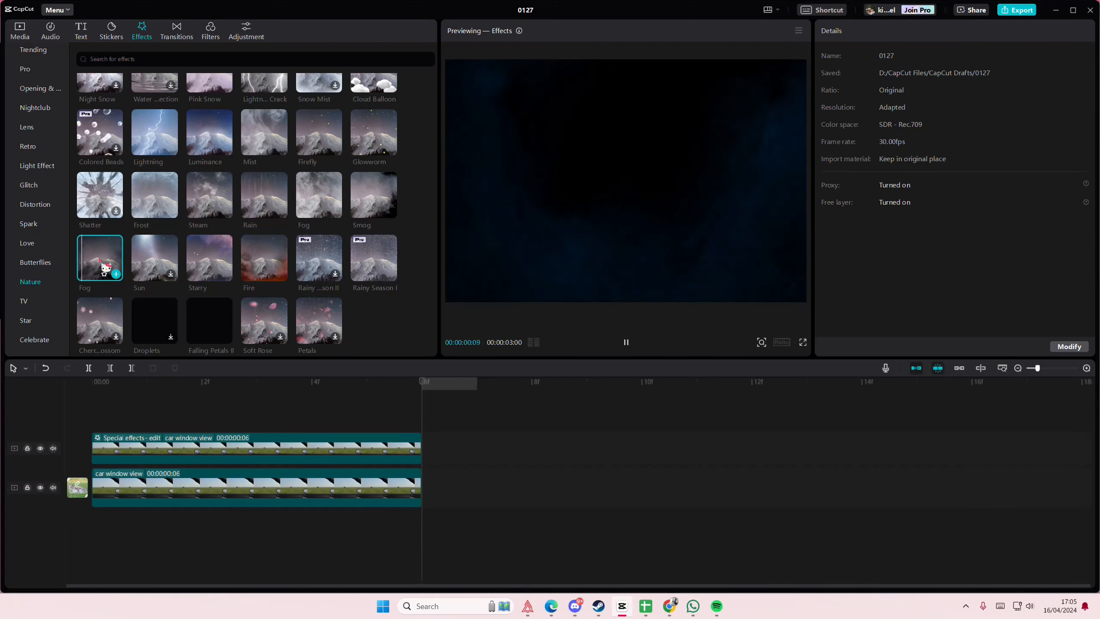
scroll(129, 268, down, 1)
drag(367, 241, 150, 413)
key(Delete)
click(93, 381)
click(208, 449)
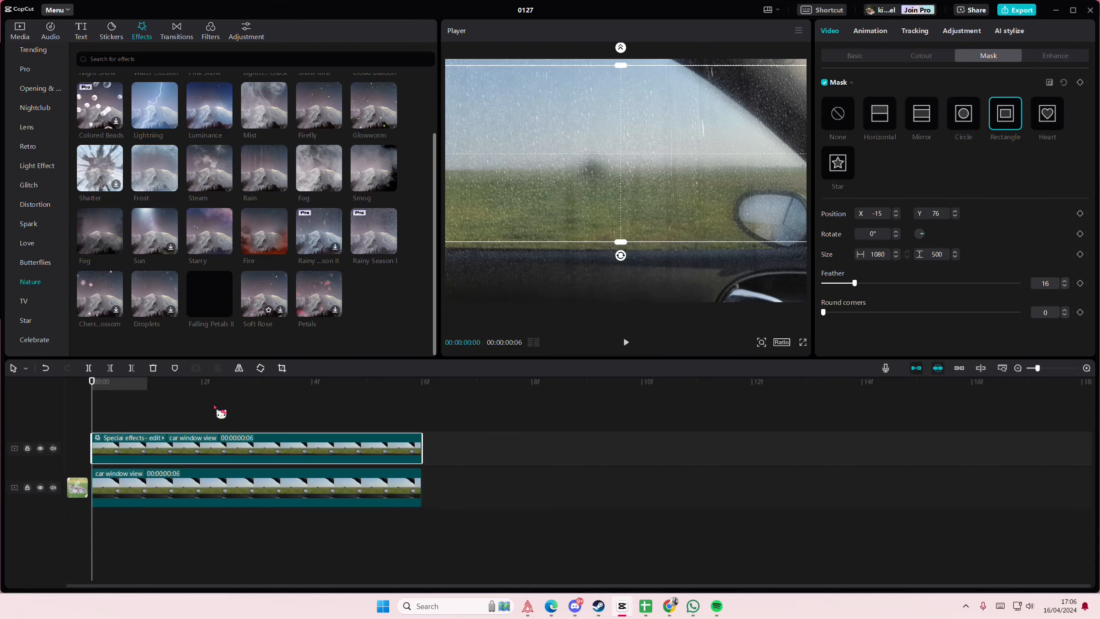
Undo the last three mask changes on the upper clip and fine-tune the rectangle mask over the car window.
key(ctrl+z)
key(ctrl+z)
key(ctrl+z)
key(ctrl+z)
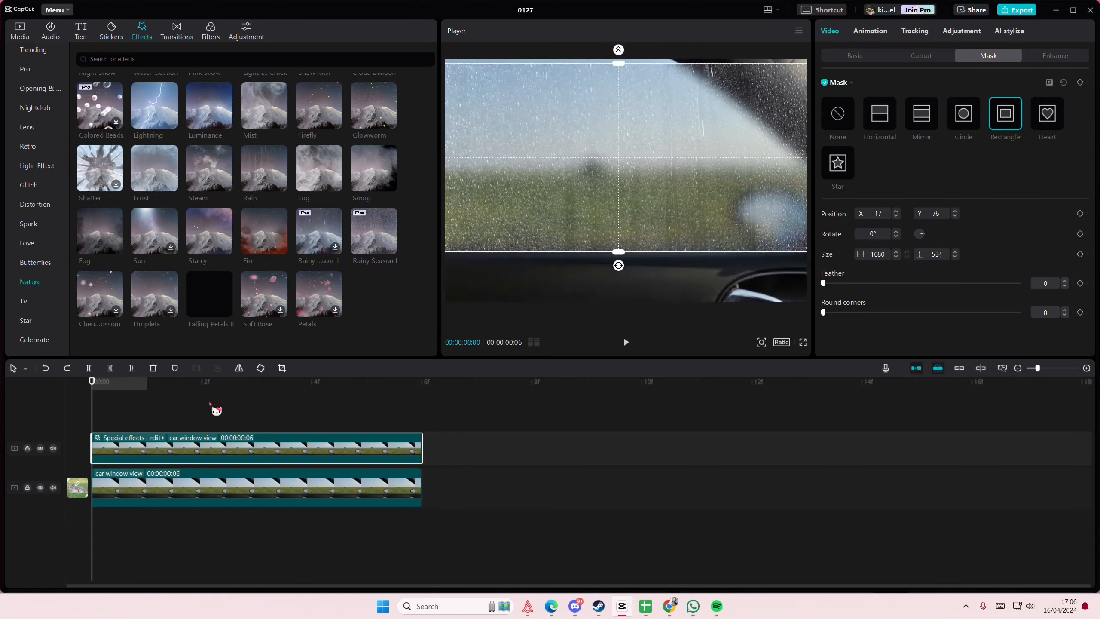
drag(800, 159, 806, 159)
Turn the upper clip into a compound clip and give it an inverted heart mask around the tree, at about X -171, Y 59.
key(alt+g)
click(1048, 113)
click(1050, 82)
drag(625, 180, 593, 170)
Adjust the compound clip's colour to temperature -17, hue -20 and contrast 24.
click(257, 381)
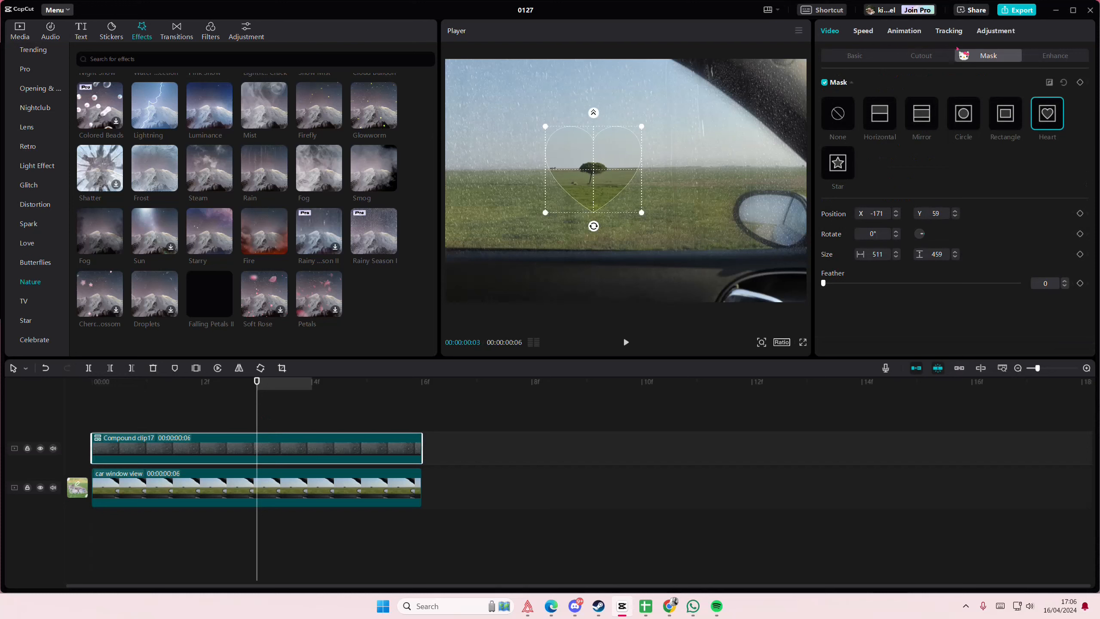
click(985, 38)
scroll(914, 303, down, 3)
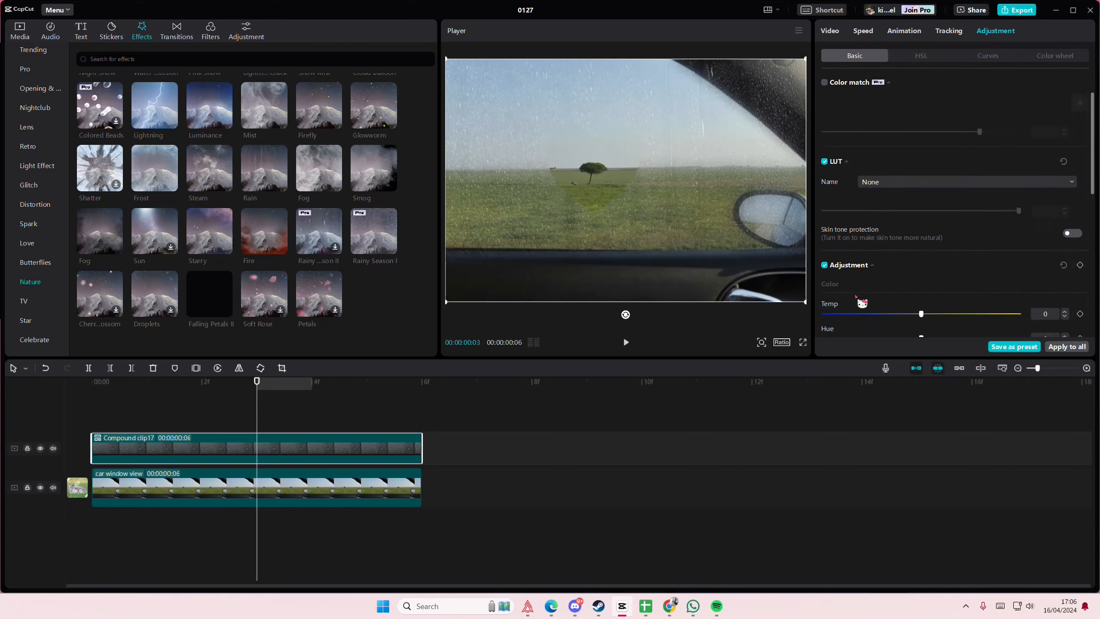
mouse_move(904, 297)
mouse_down()
mouse_move(879, 297)
mouse_move(888, 298)
mouse_up()
scroll(892, 299, down, 1)
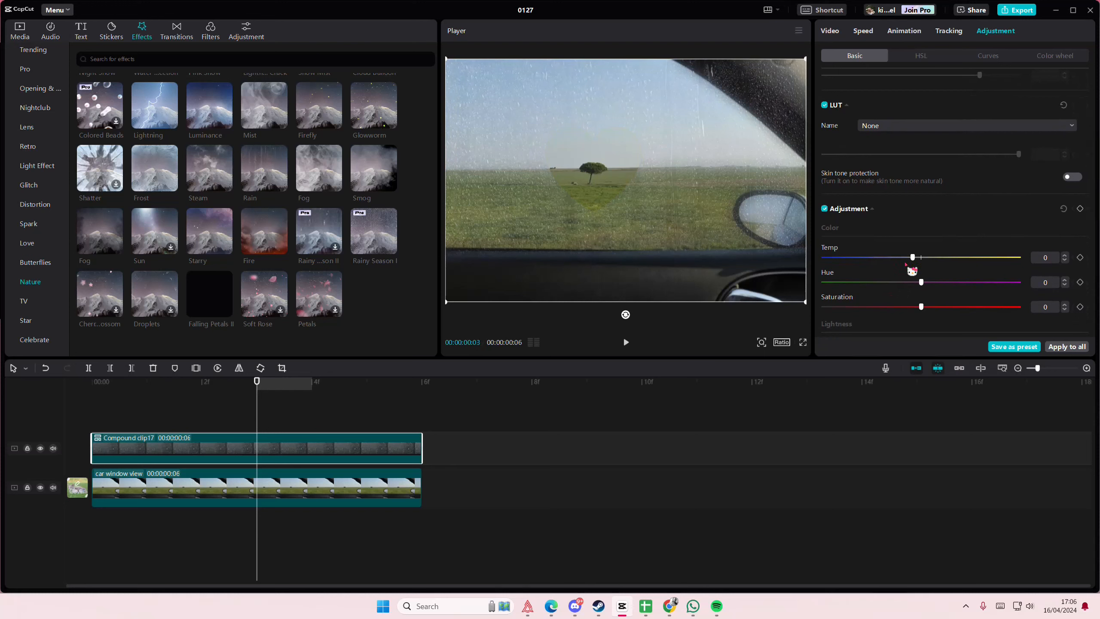
click(883, 282)
scroll(913, 297, down, 1)
drag(919, 315, 969, 316)
scroll(921, 330, down, 1)
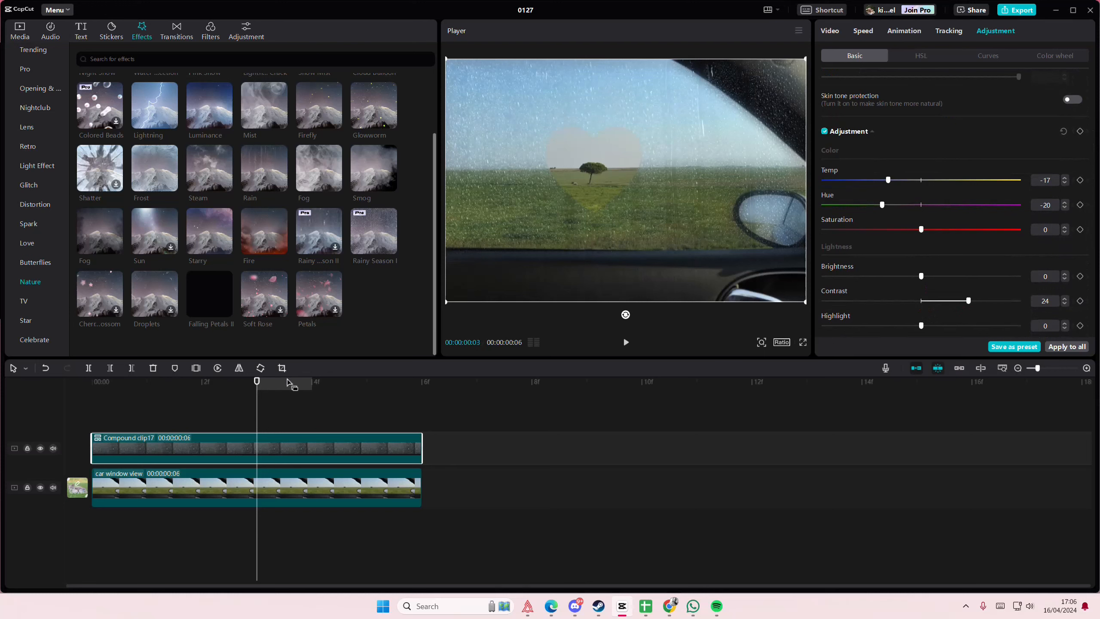
Soften the heart mask with a feather of 100 and shift it to about X -183, Y 69.
click(830, 31)
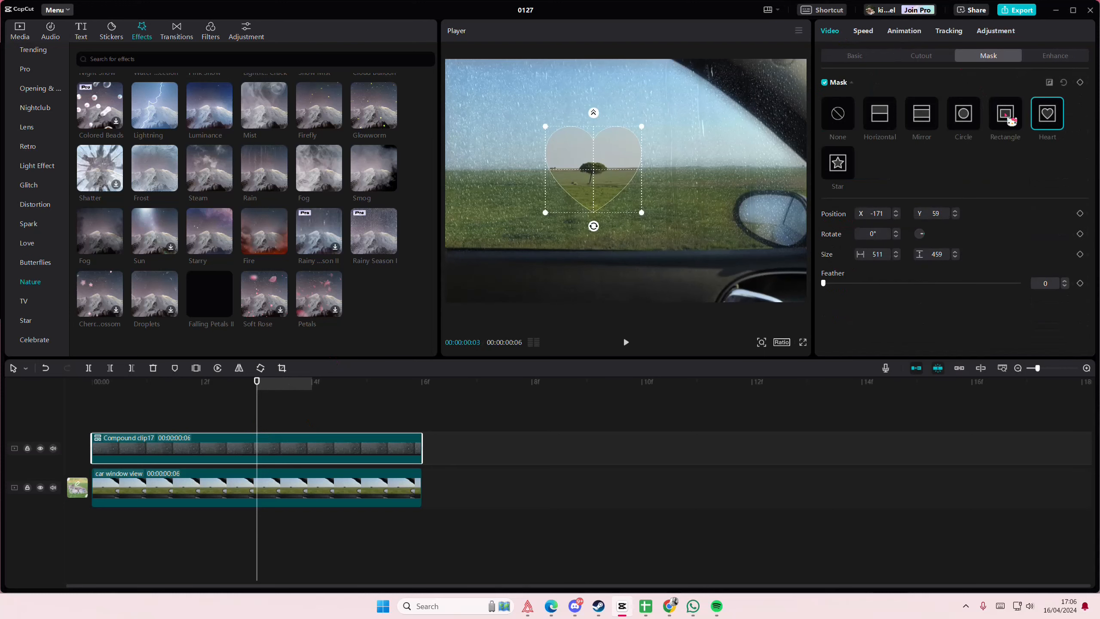
drag(593, 113, 590, 85)
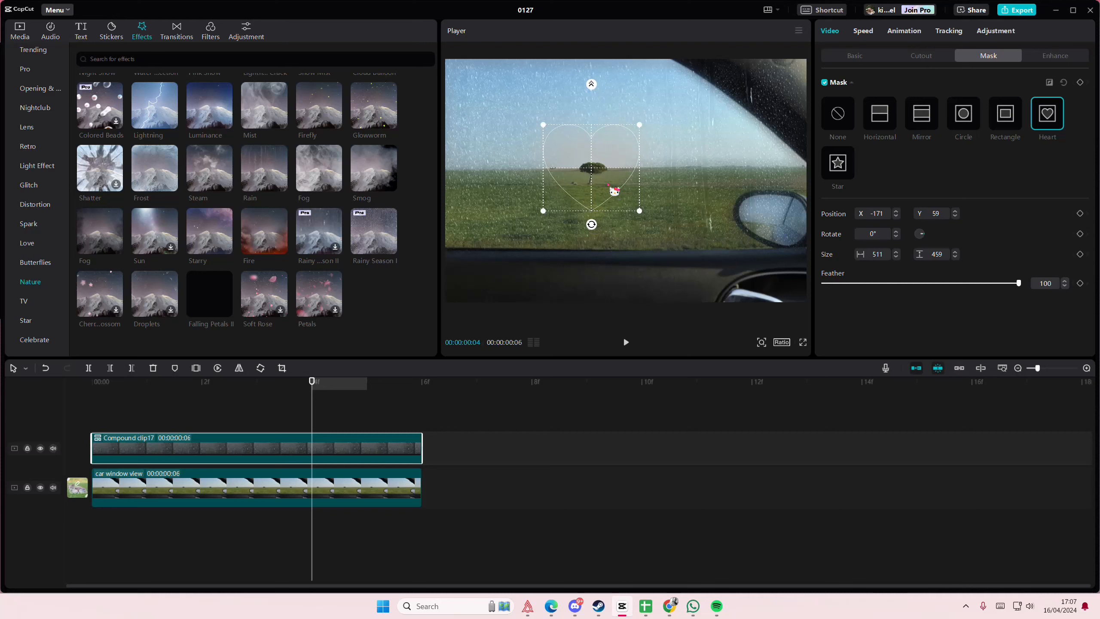
click(284, 405)
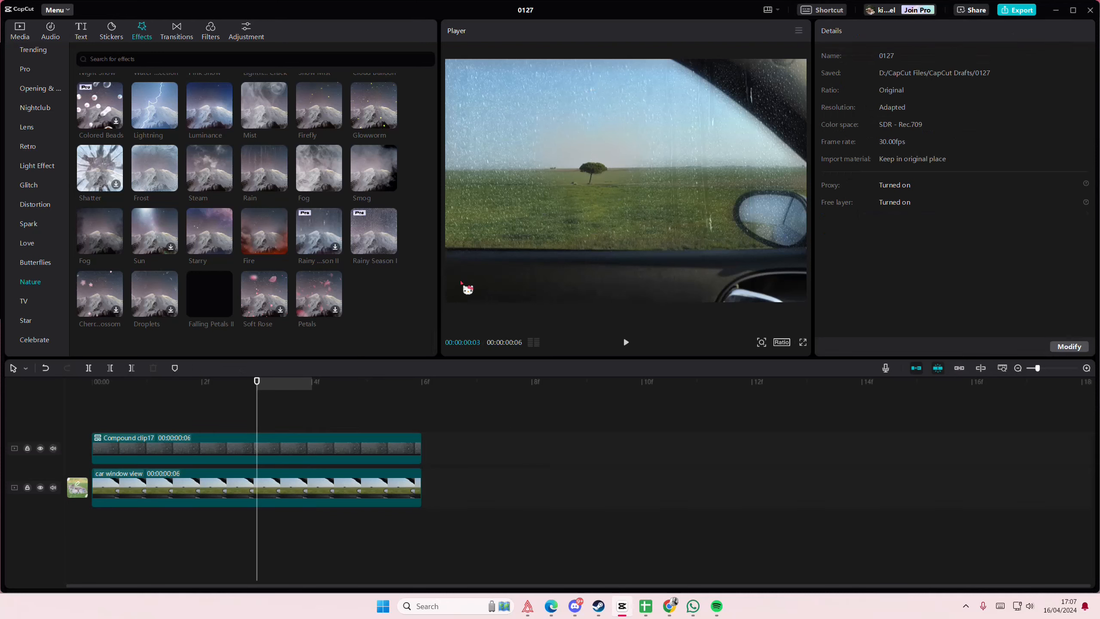
Warm and brighten the original lower clip with brightness 25, temperature 22 and saturation 30.
click(285, 499)
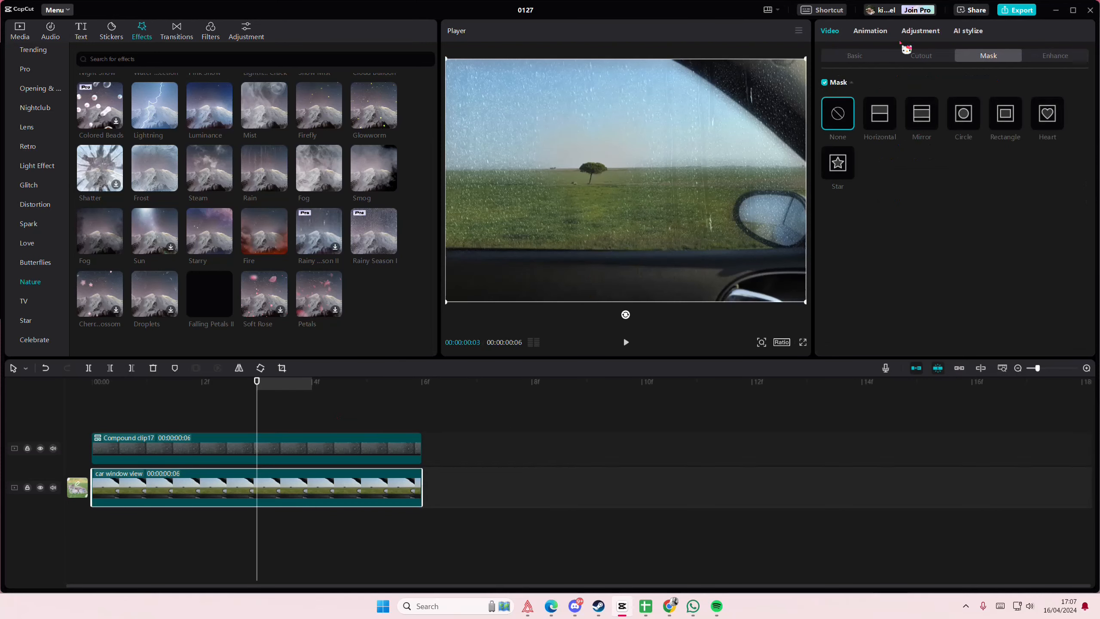
click(908, 31)
scroll(921, 217, down, 3)
drag(922, 287, 970, 287)
drag(921, 190, 963, 191)
drag(921, 239, 978, 255)
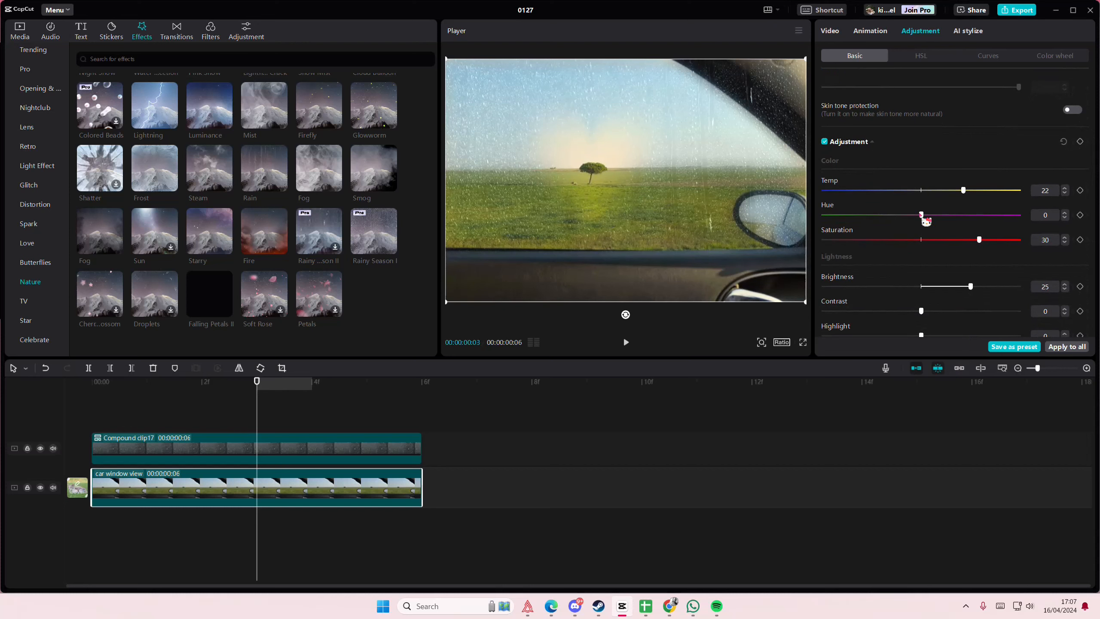
drag(921, 214, 882, 214)
Cool the compound clip further by setting its temperature to -40, and lower its shadows.
click(257, 448)
drag(921, 311, 968, 311)
drag(921, 191, 888, 191)
drag(921, 215, 882, 214)
mouse_move(921, 287)
mouse_down()
mouse_move(905, 288)
mouse_move(921, 287)
mouse_up()
scroll(925, 287, down, 2)
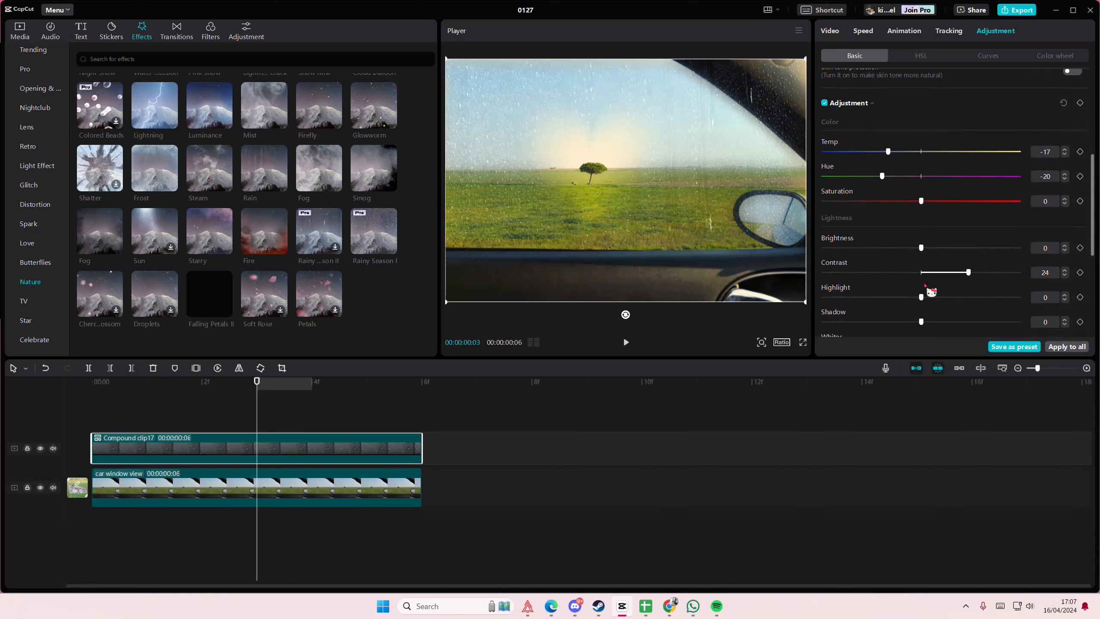
scroll(931, 292, down, 2)
drag(888, 112, 843, 113)
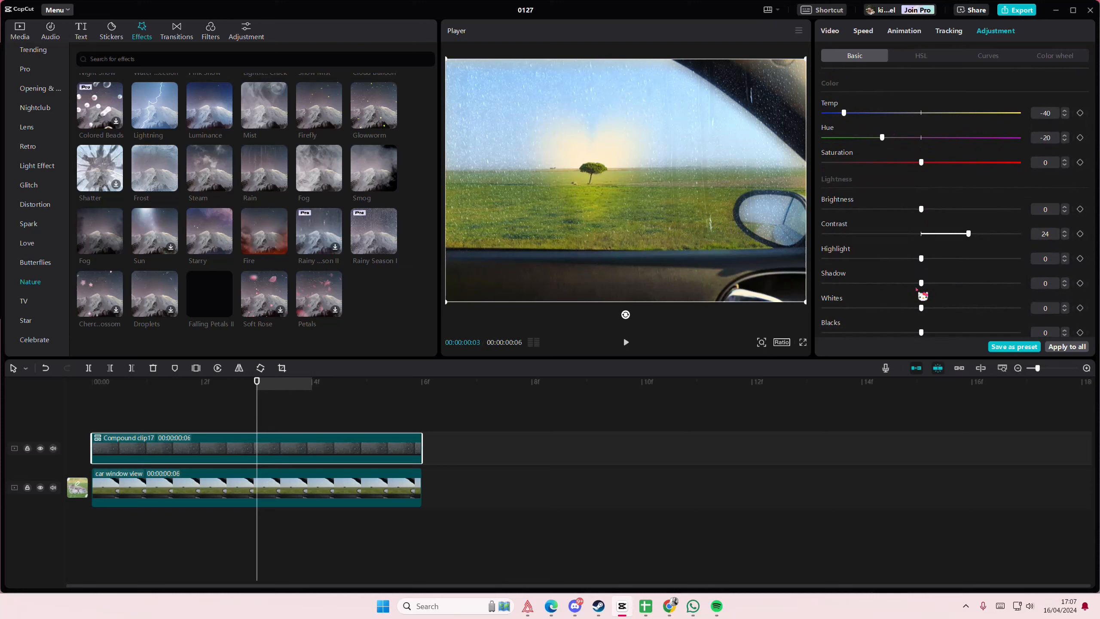
drag(921, 283, 890, 294)
Reduce the feather of the compound clip's heart mask to 58.
drag(257, 381, 367, 381)
click(829, 31)
click(992, 57)
drag(991, 282, 912, 284)
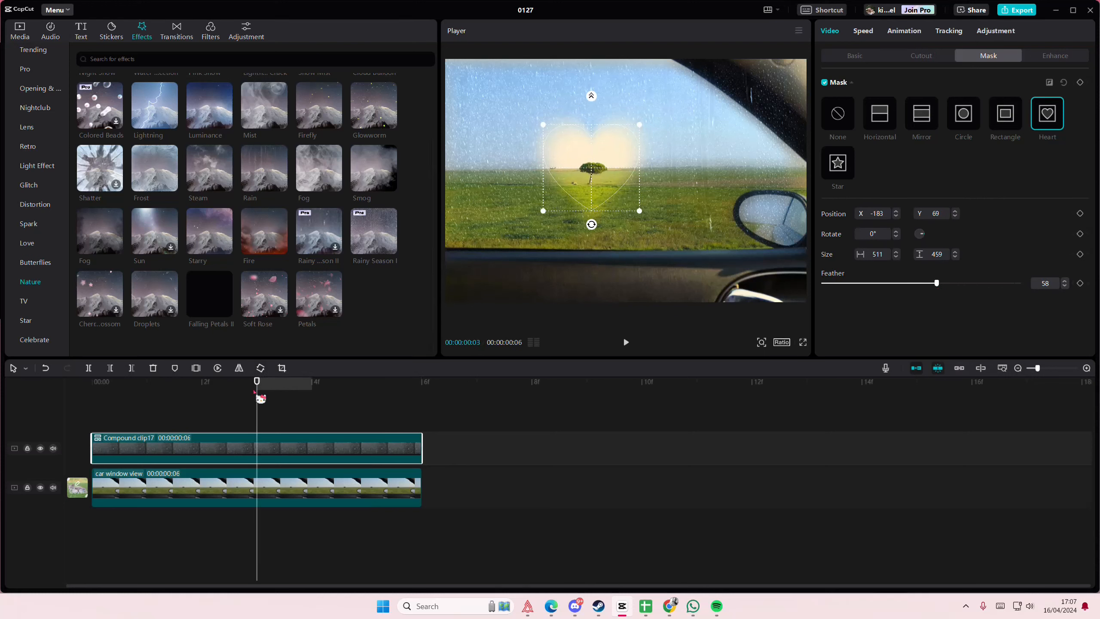
Check the rainy window with the heart cut-out at several frames along the timeline.
click(303, 401)
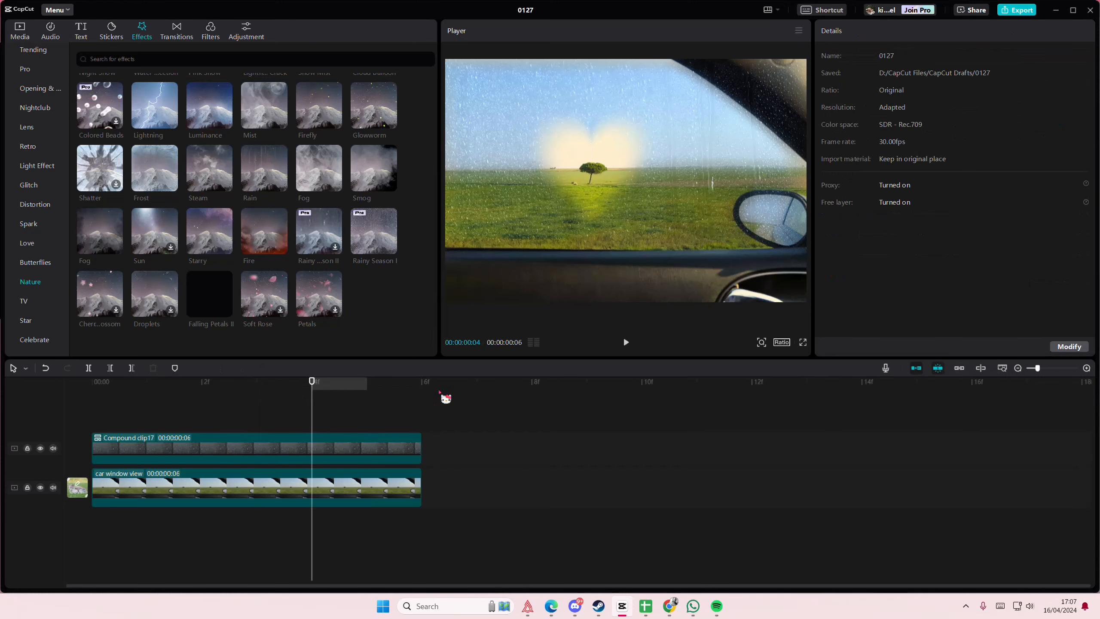
click(204, 426)
click(311, 428)
click(131, 426)
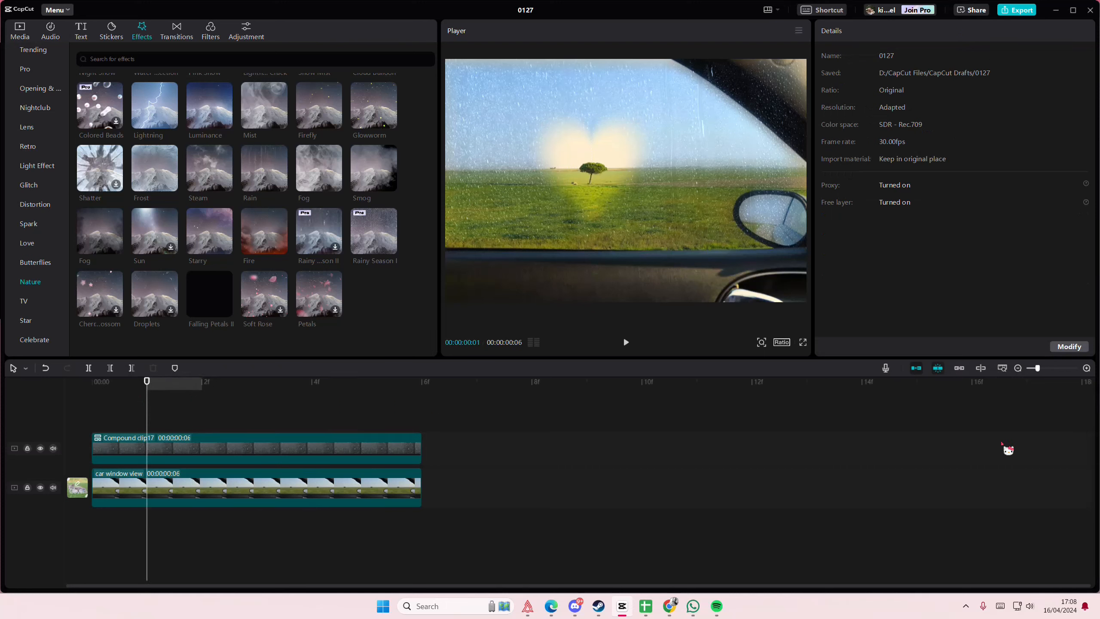